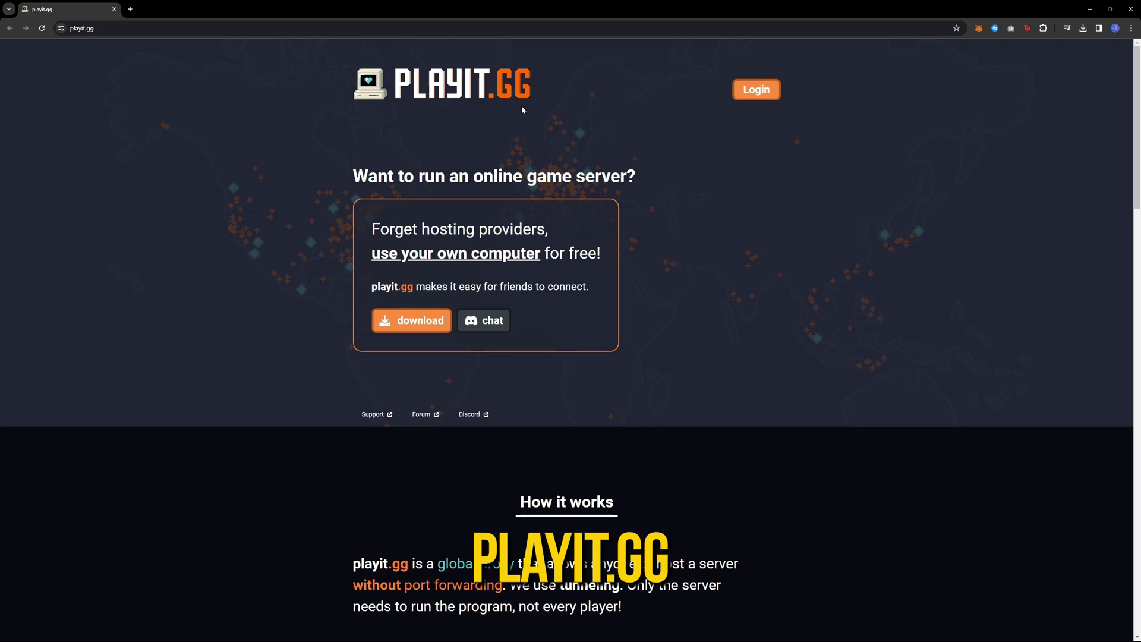
# Download and run the playit Windows installer to completion, then log in to playit.gg.
pyautogui.click(412, 320)
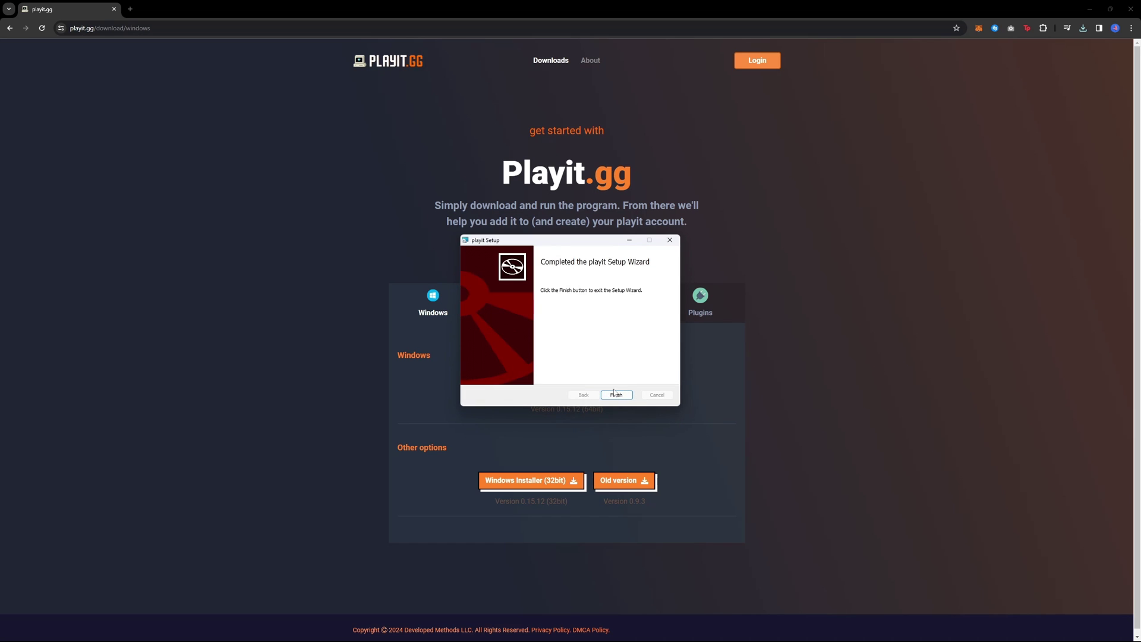
pyautogui.click(617, 394)
pyautogui.click(758, 59)
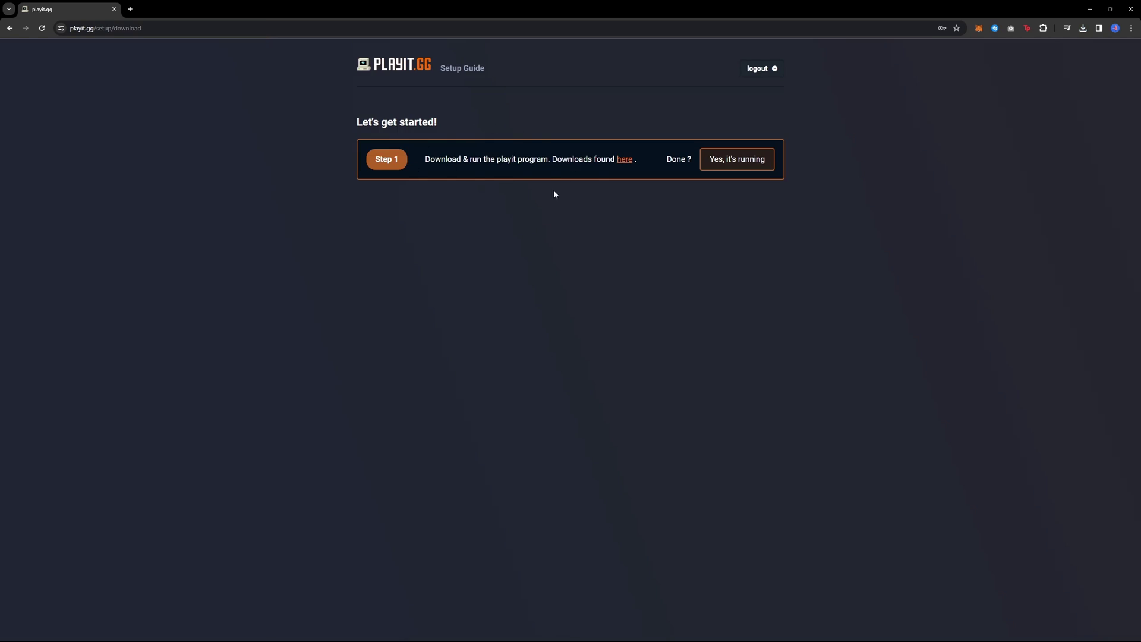
# Confirm playit is running, then enter the claim code copied from the playit console and submit it.
pyautogui.click(736, 160)
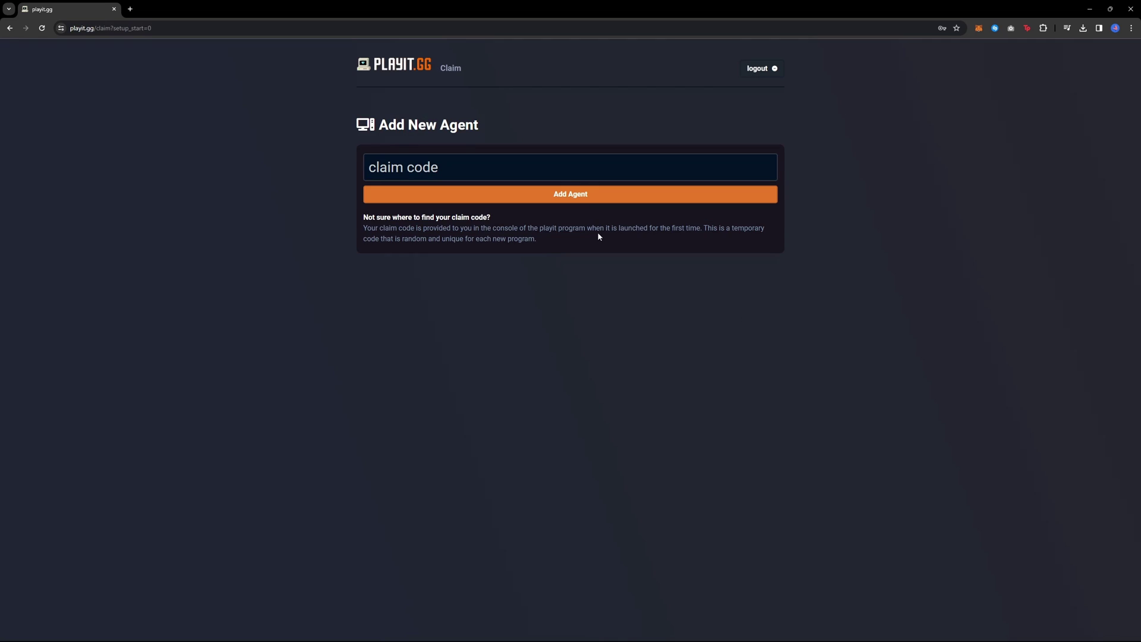
pyautogui.click(572, 167)
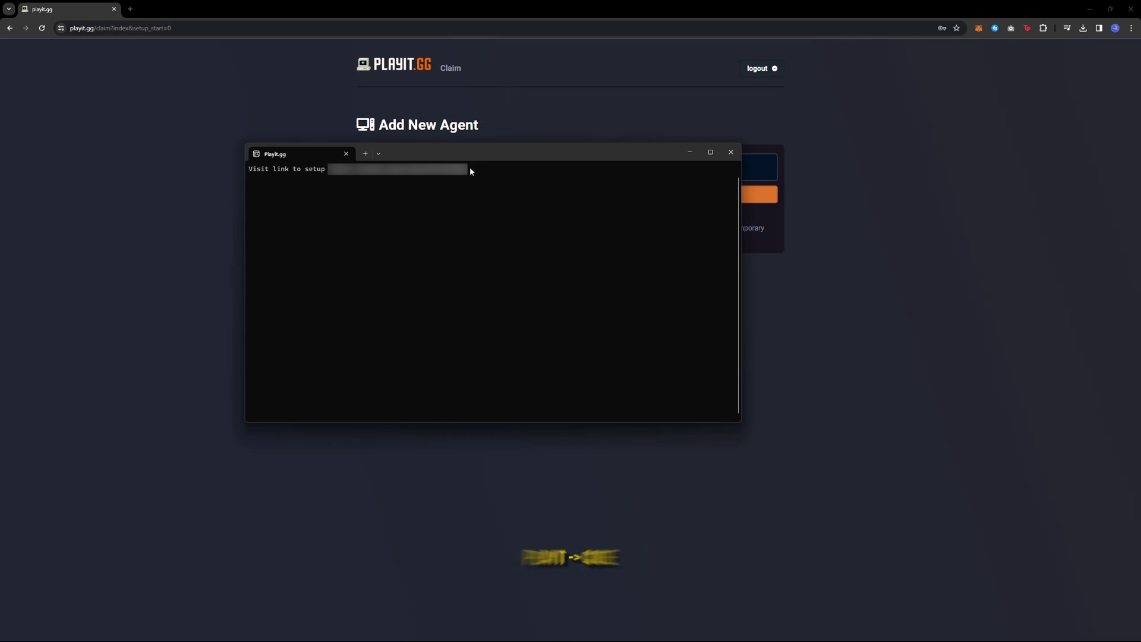
pyautogui.moveTo(470, 168); pyautogui.dragTo(433, 172)
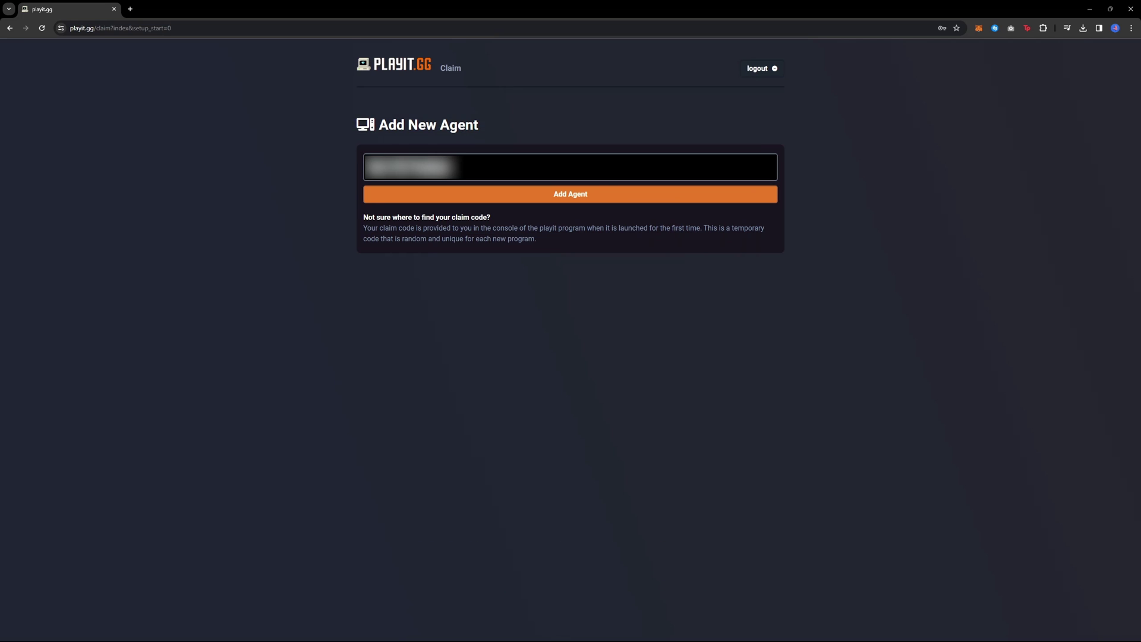
pyautogui.click(588, 197)
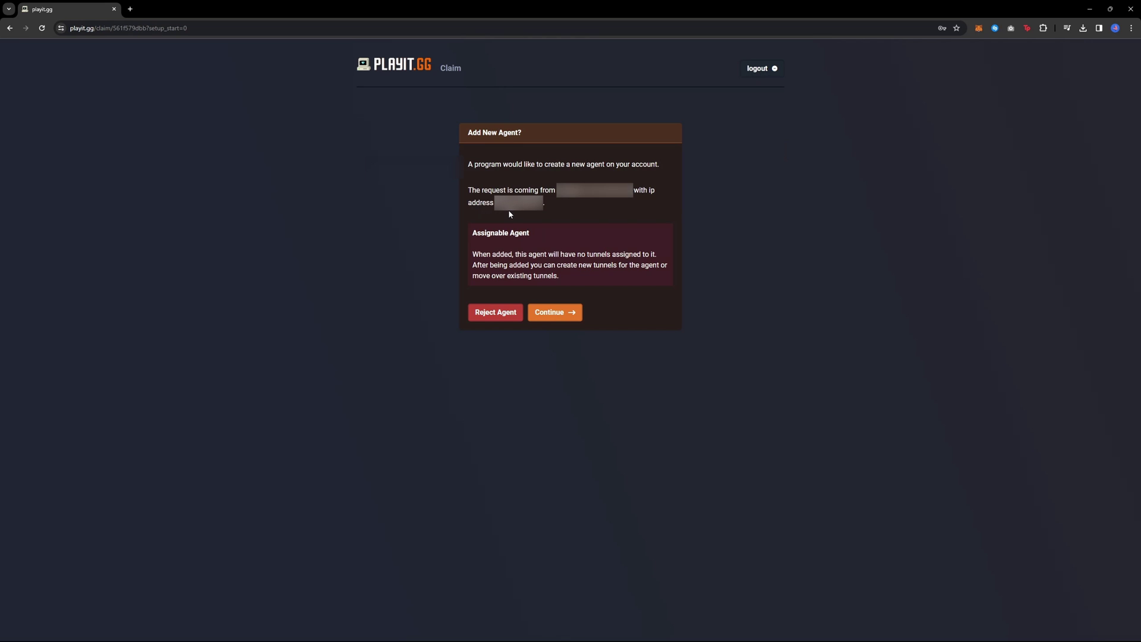
# Accept the agent request with agent type left as Assignable Agent and add it.
pyautogui.click(554, 312)
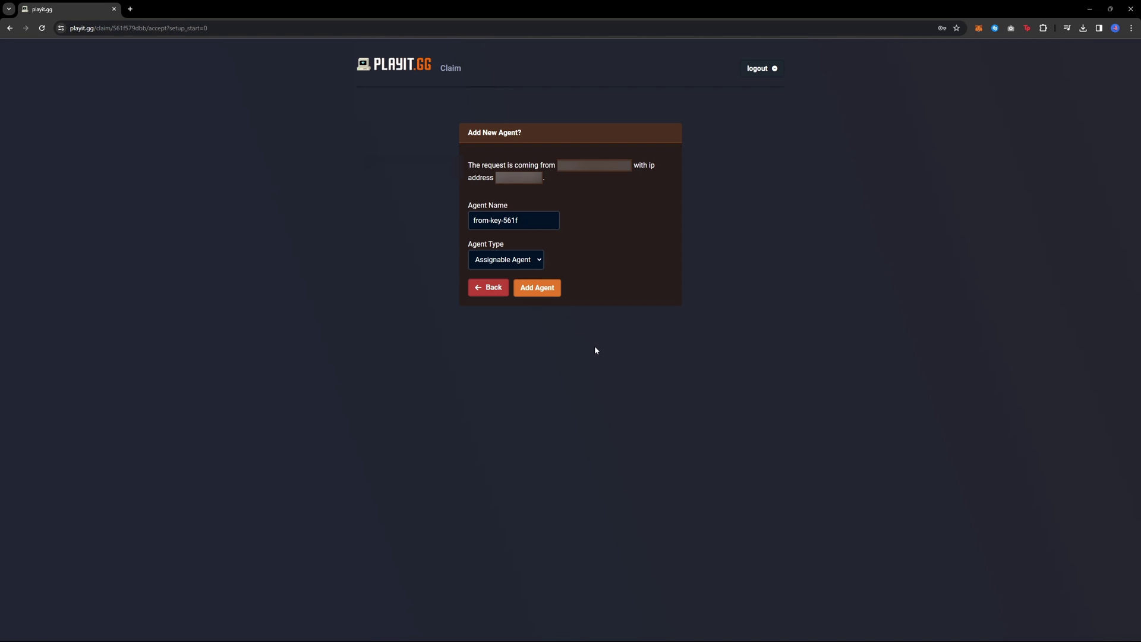
pyautogui.click(532, 259)
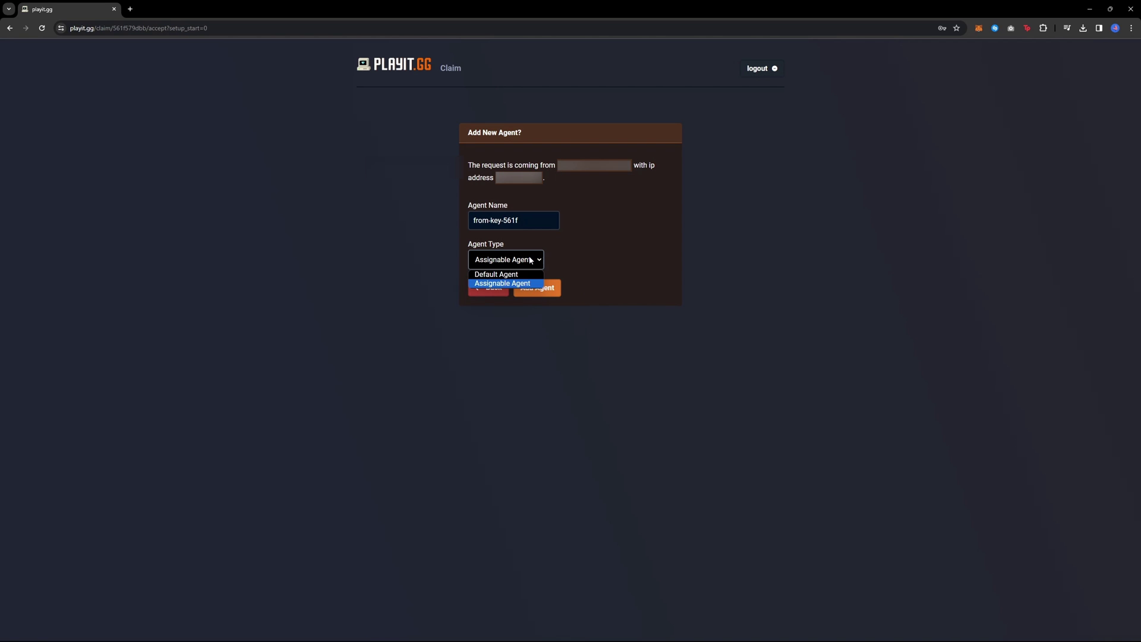
pyautogui.click(531, 260)
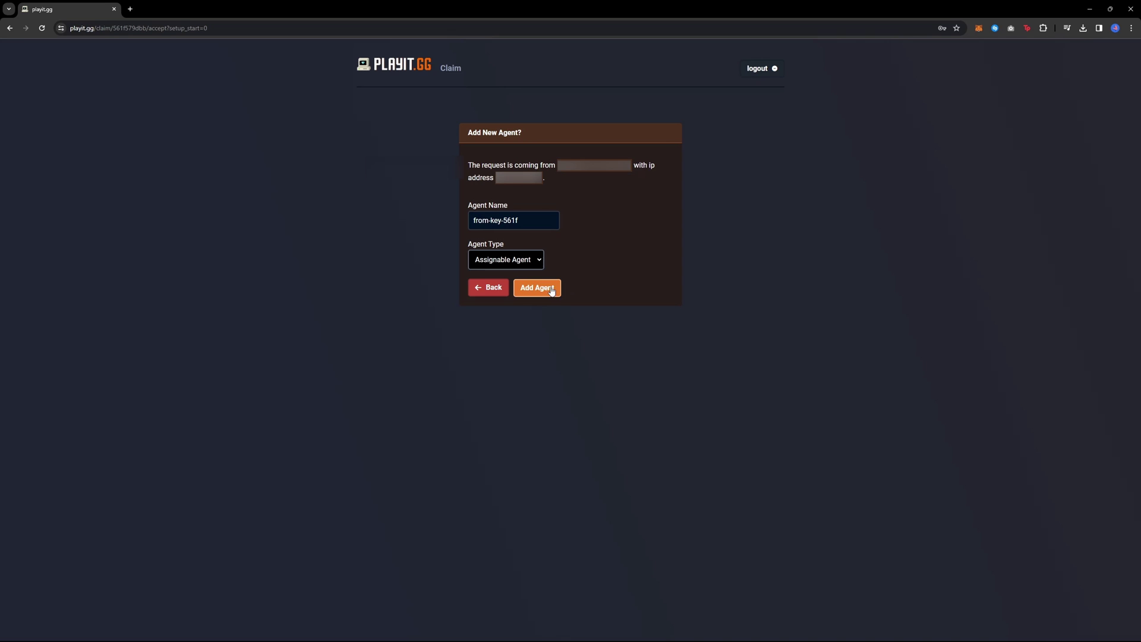
pyautogui.click(541, 289)
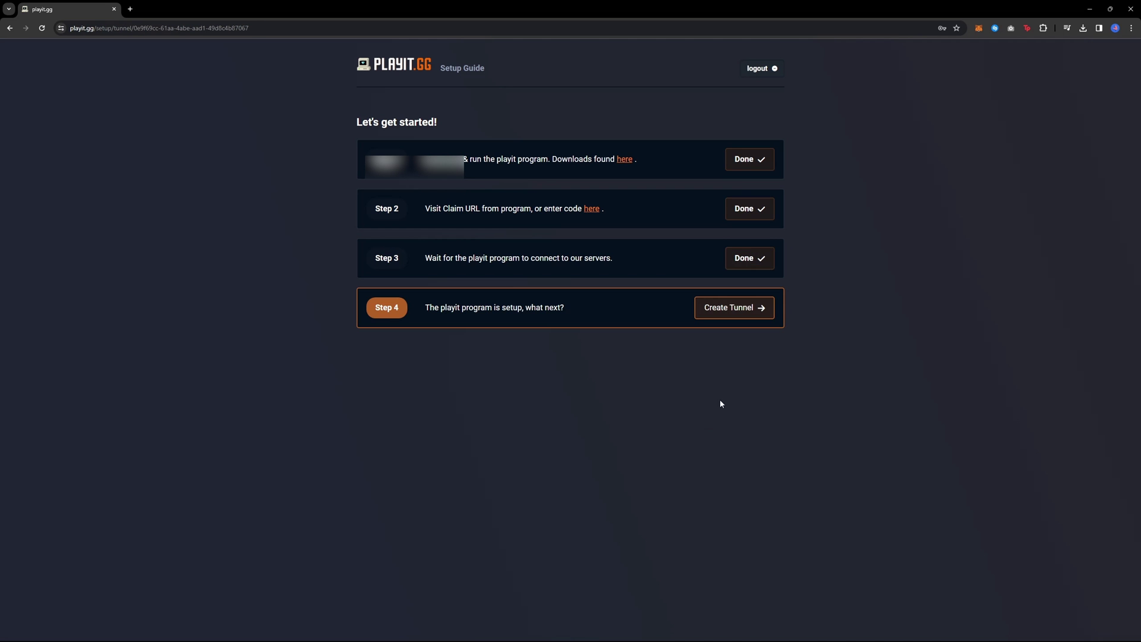
# Create a tunnel of type Minecraft Java (game) for the agent.
pyautogui.click(734, 306)
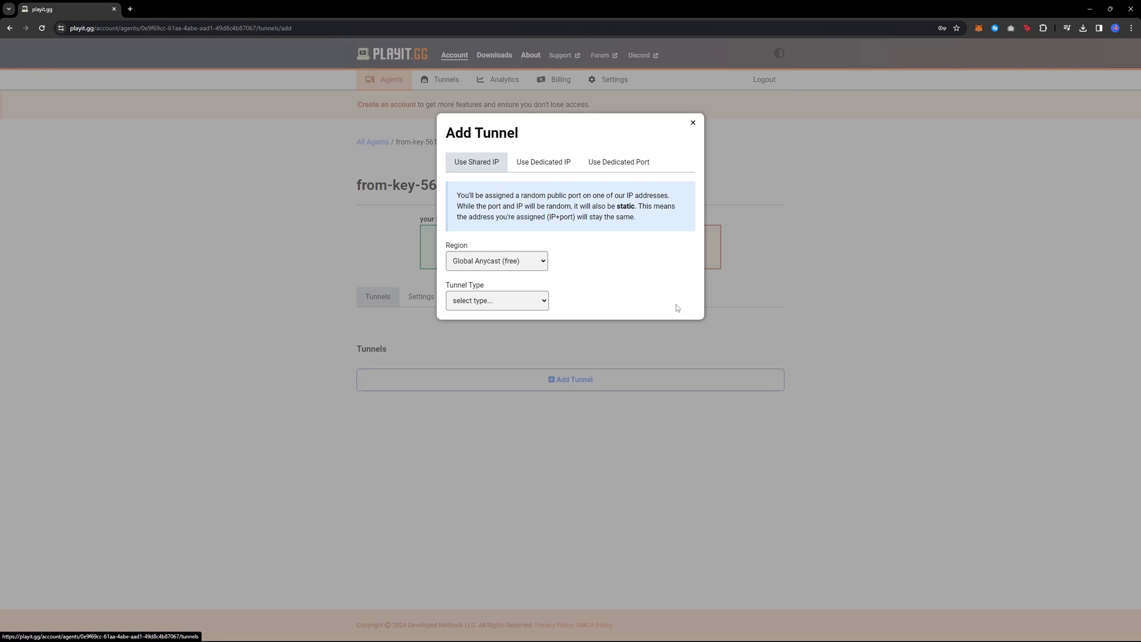
pyautogui.click(497, 301)
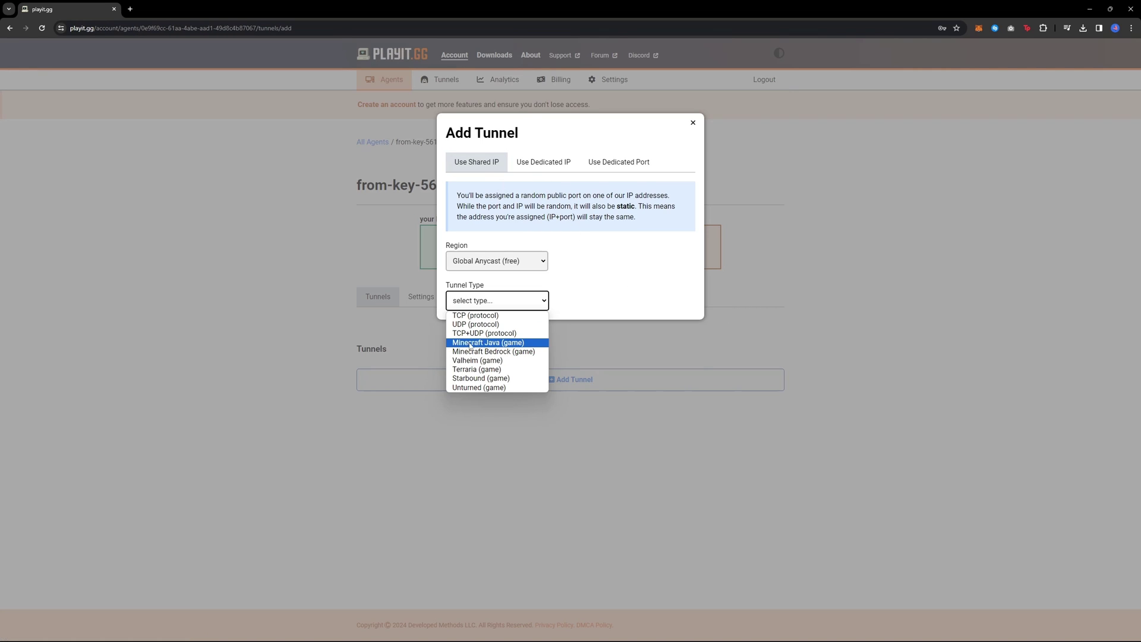
pyautogui.click(497, 346)
pyautogui.click(471, 347)
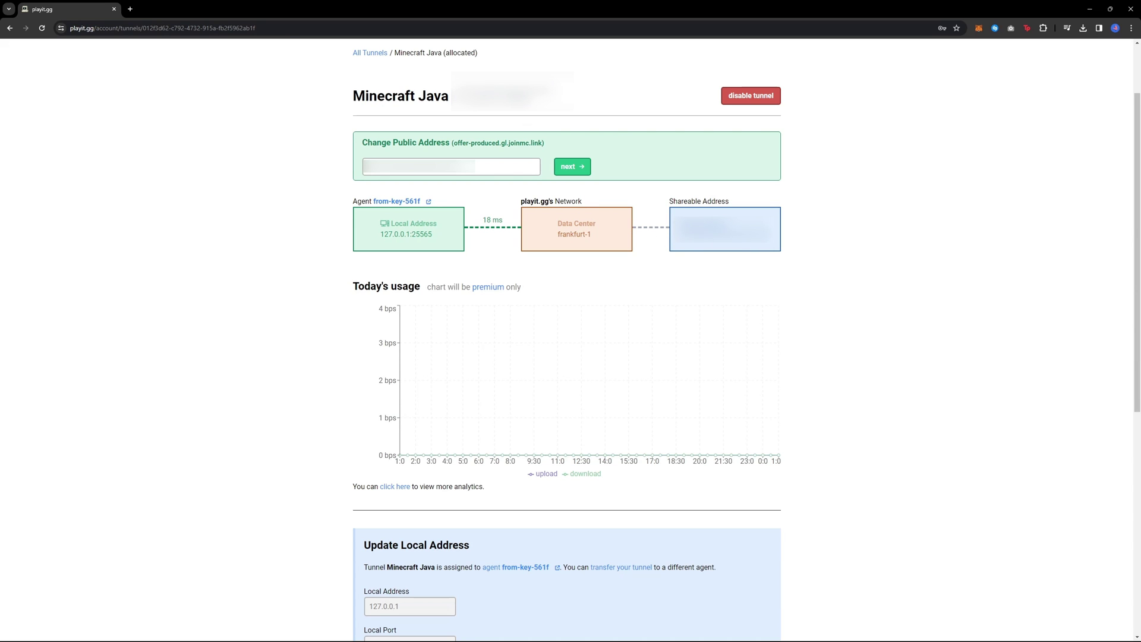
# Copy the tunnel's shareable address and join the server through Minecraft Direct Connection.
pyautogui.click(702, 233)
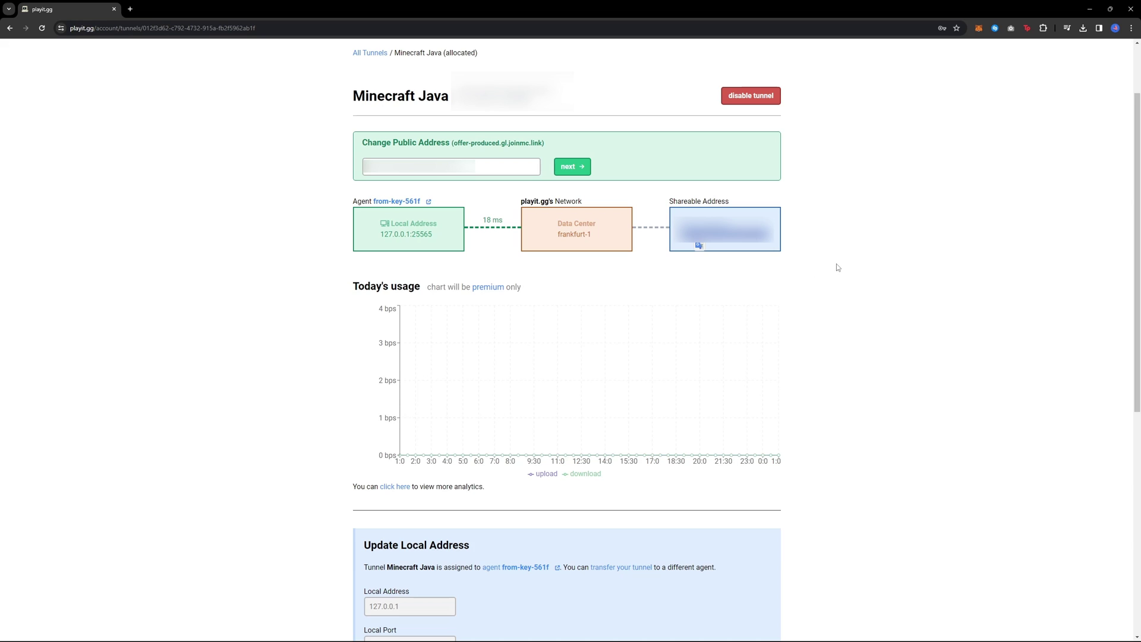
pyautogui.hotkey('ctrl', 'c')
pyautogui.hotkey('alt', 'Tab')
pyautogui.click(570, 326)
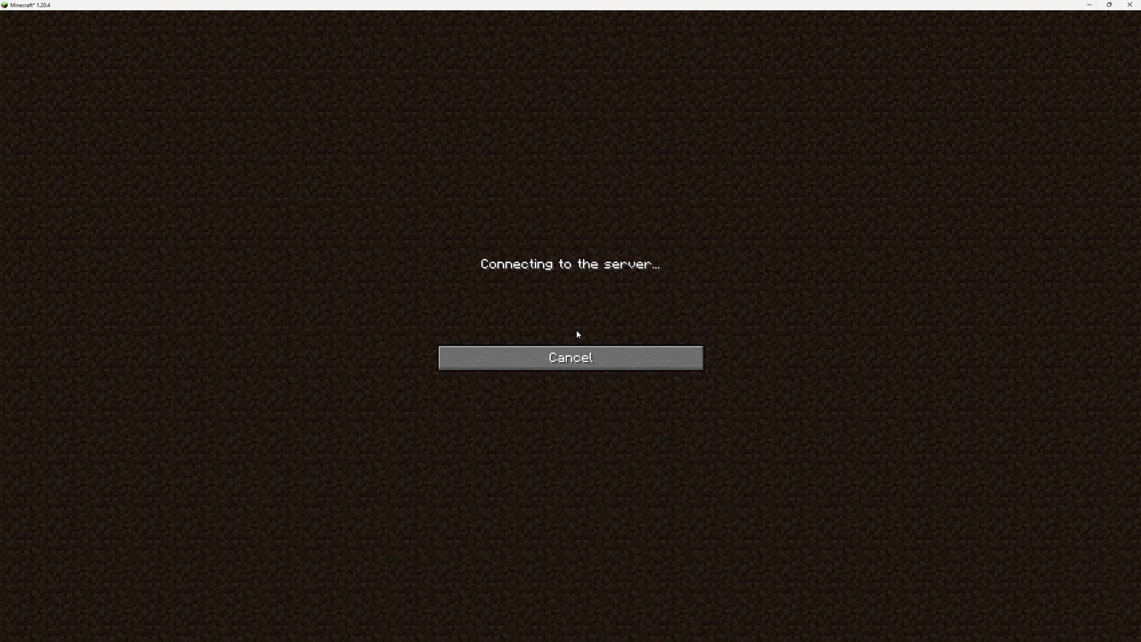